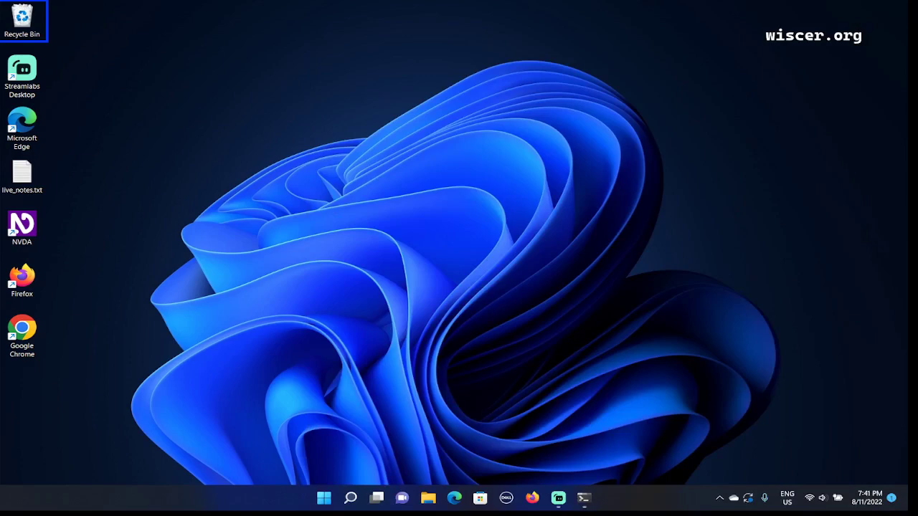
Switch to the Ubuntu terminal and run lsb_release -a, showing Ubuntu 20.04.3 LTS (focal).
key("alt+Tab")
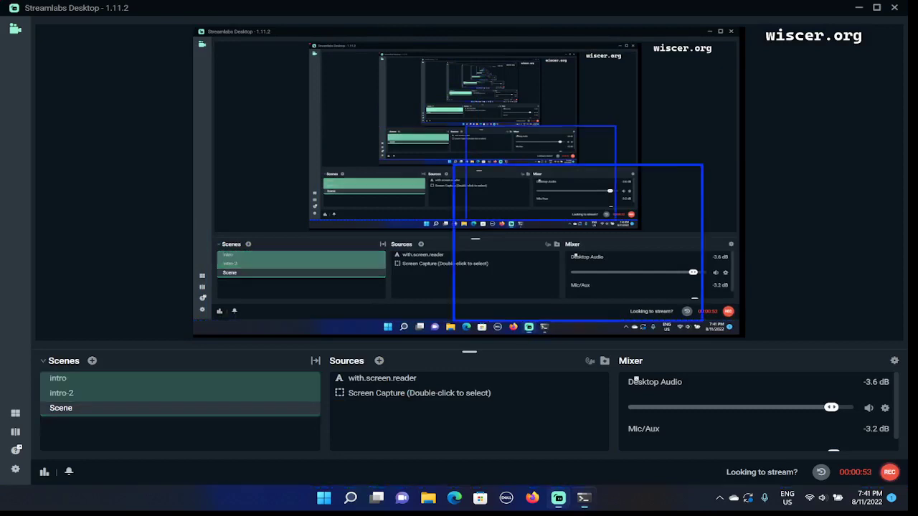
key("alt+Tab")
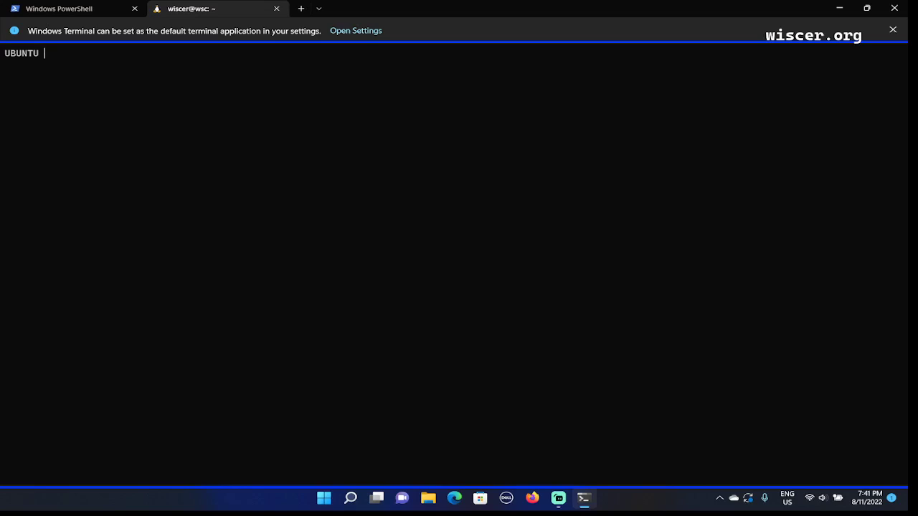
type("sb_release -a")
key("Return")
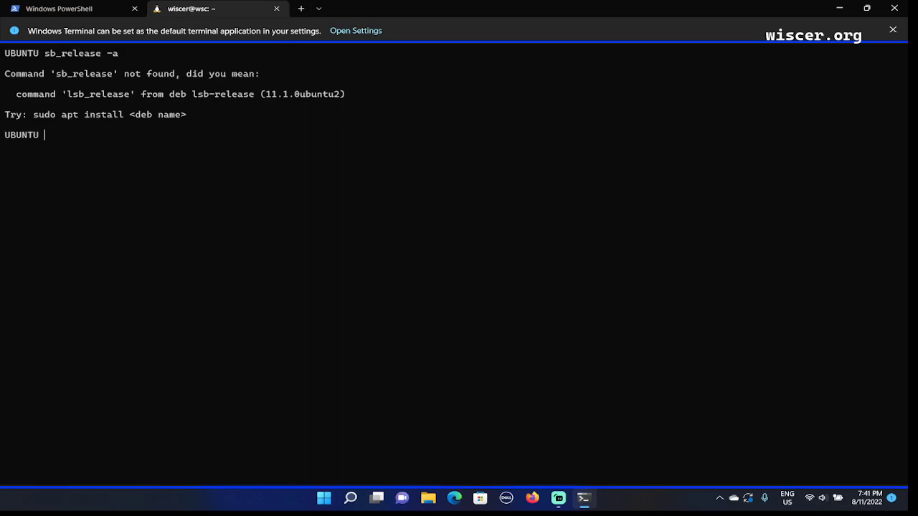
type("lsb_re")
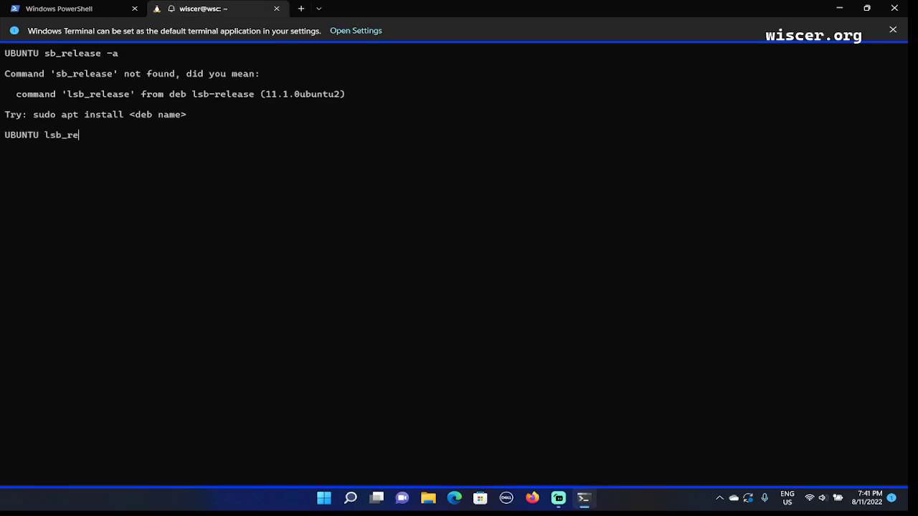
type("lease -a")
key("Return")
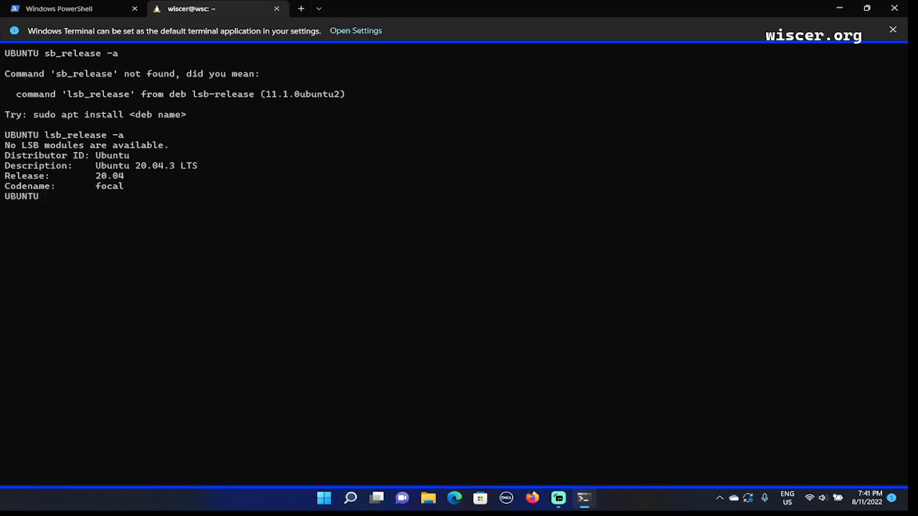
Clear the mistyped line and run nvm -v, which reports version 0.39.2.
type(":vmm -v")
key("BackSpace")
key("BackSpace")
key("BackSpace")
key("BackSpace")
key("BackSpace")
key("BackSpace")
key("BackSpace")
key("BackSpace")
type("nvm -v")
key("Return")
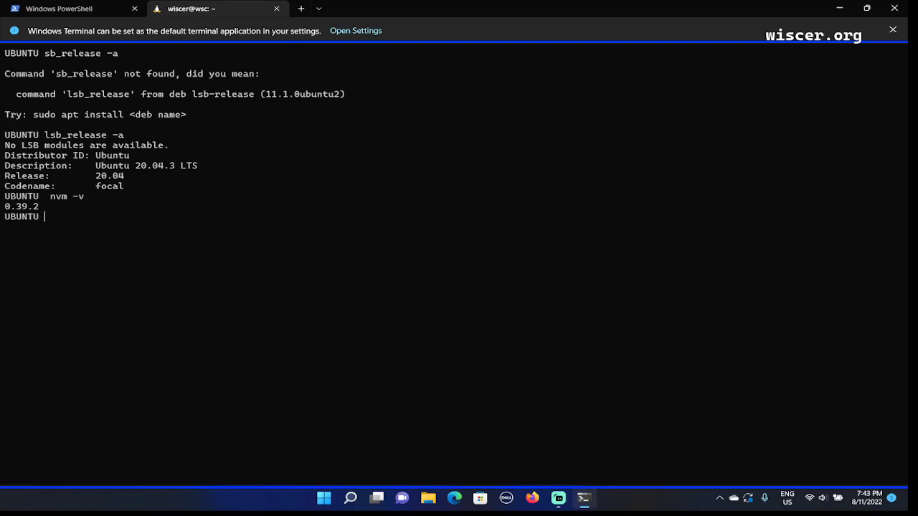
End the Ubuntu session with Ctrl+D and launch Windows Settings from Start search.
key("ctrl+d")
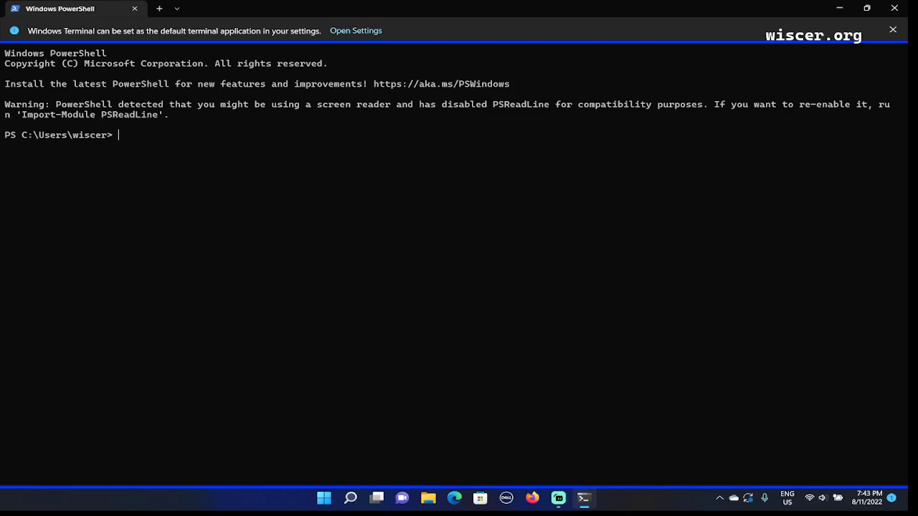
key("super")
type("settings")
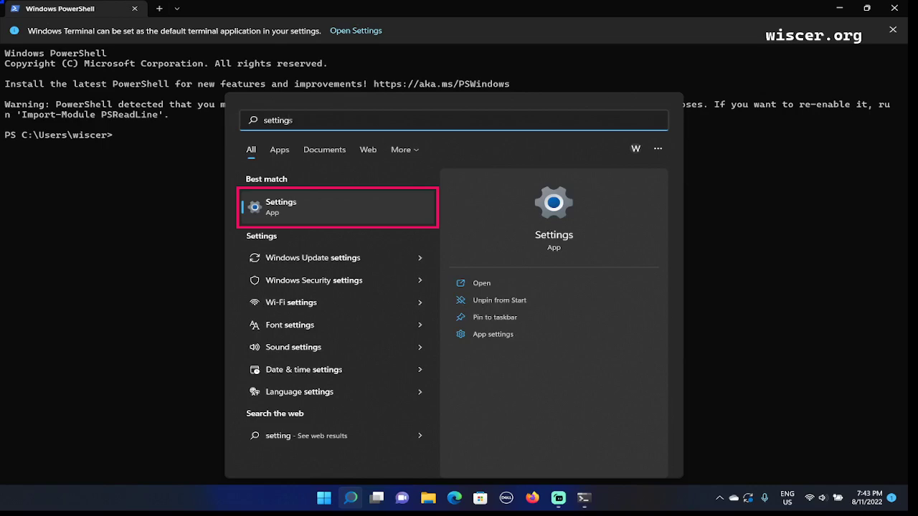
key("Return")
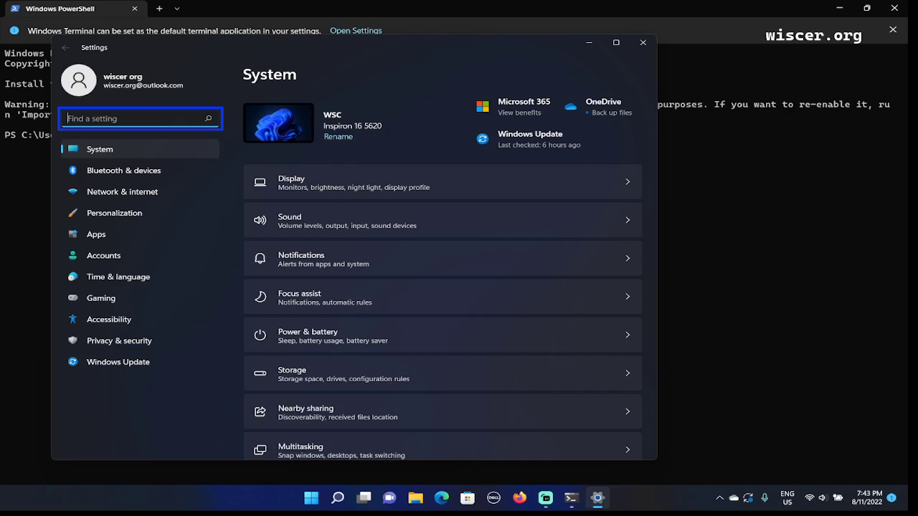
Go down the Settings sidebar to Apps and focus the Apps & features entry.
key("Tab")
key("Down")
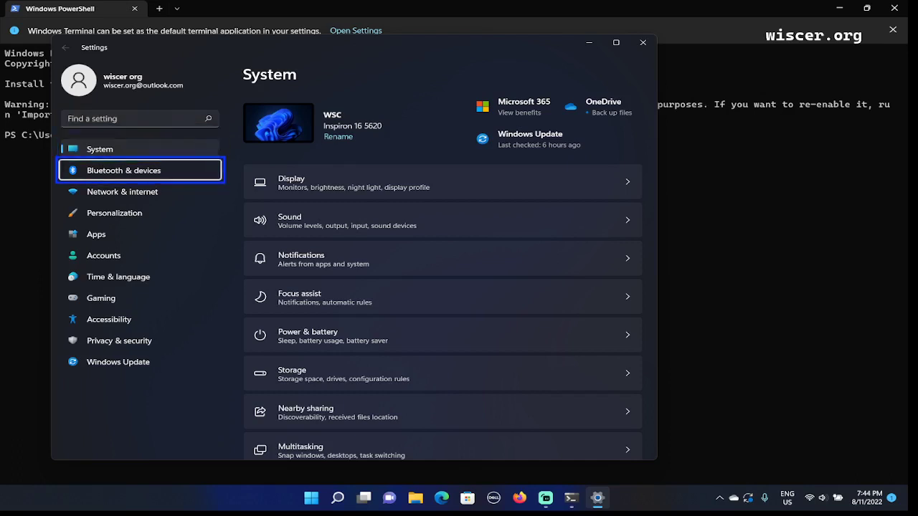
key("Down")
key("Down")
key("Down")
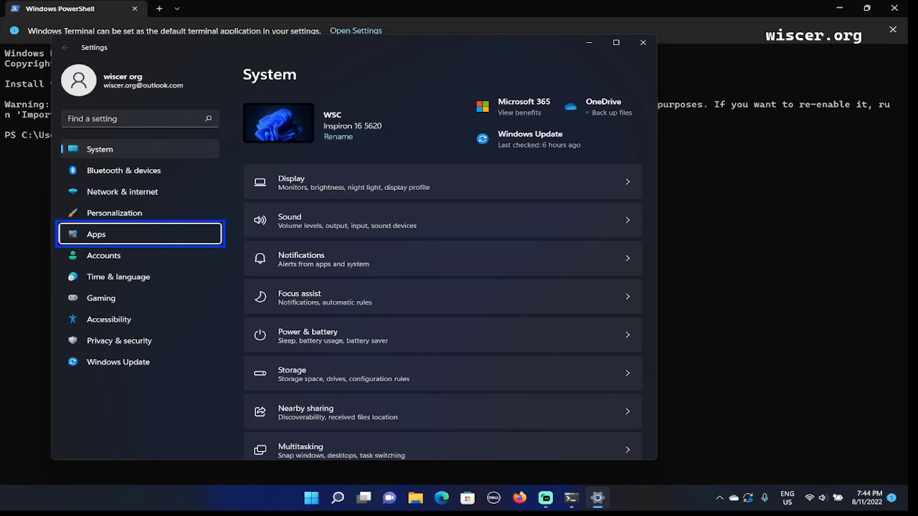
key("Return")
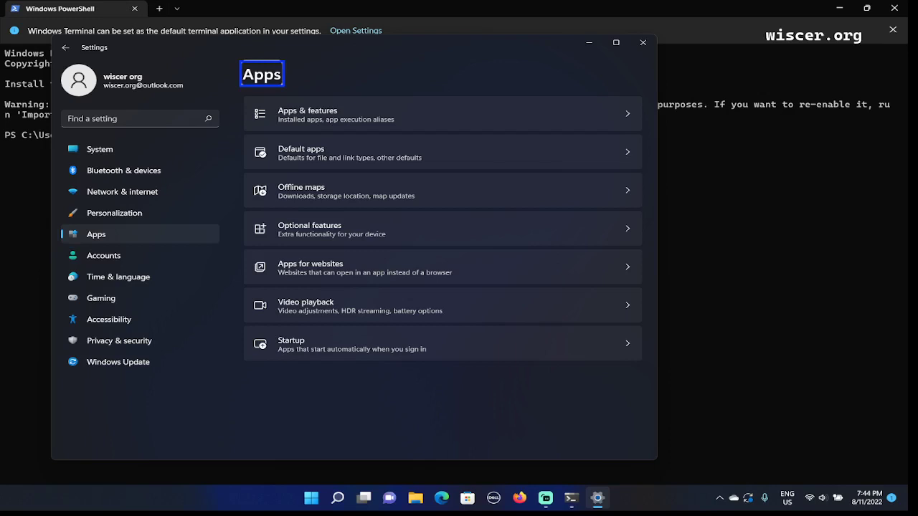
key("Tab")
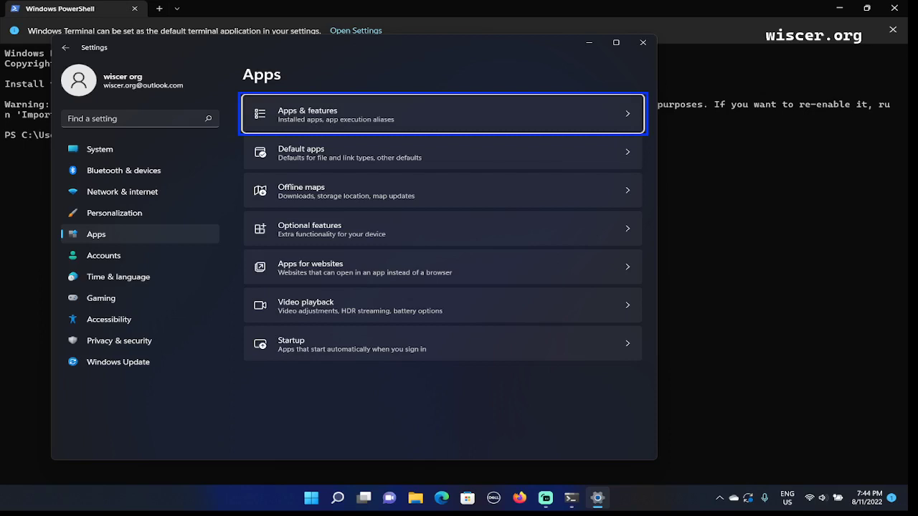
Open Apps & features and move focus past the page controls into the 75-app list.
key("Return")
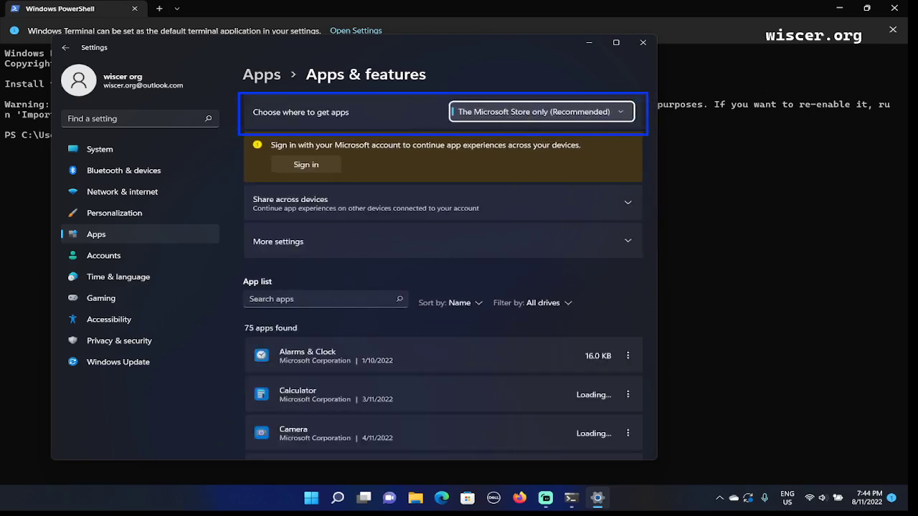
key("Tab")
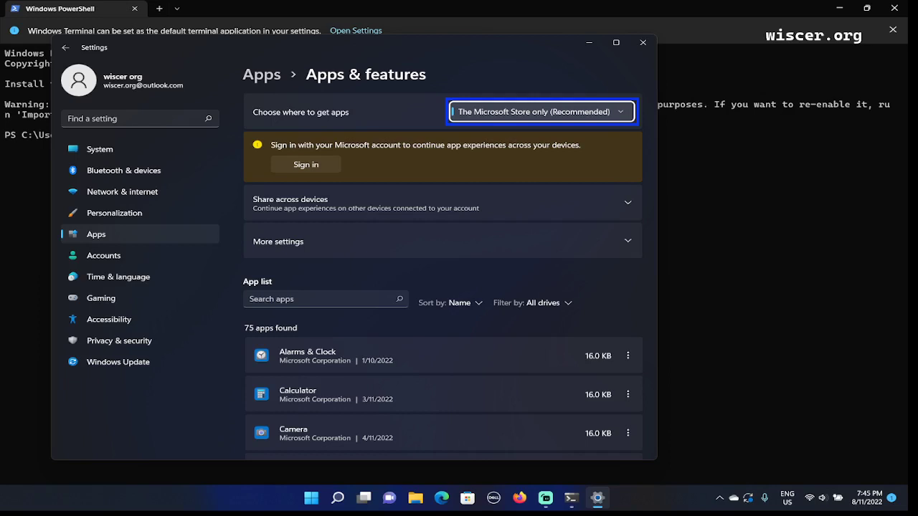
key("Tab")
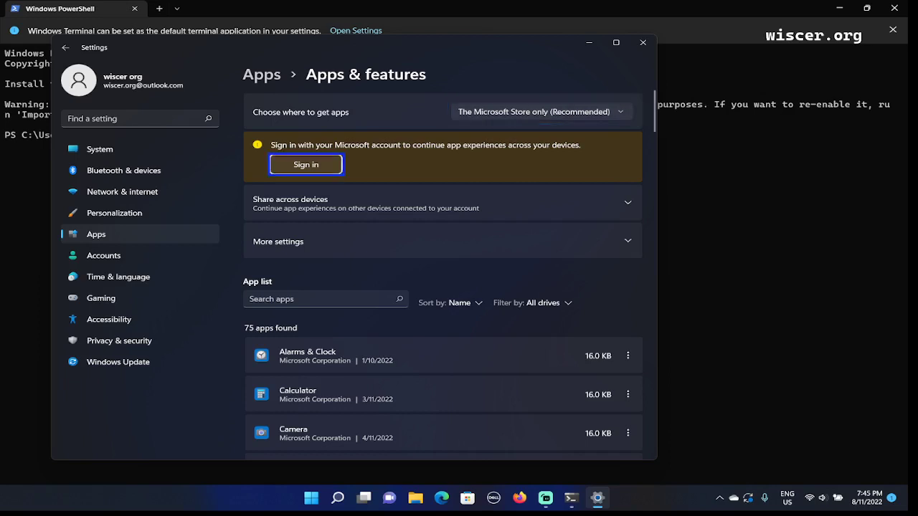
key("Tab")
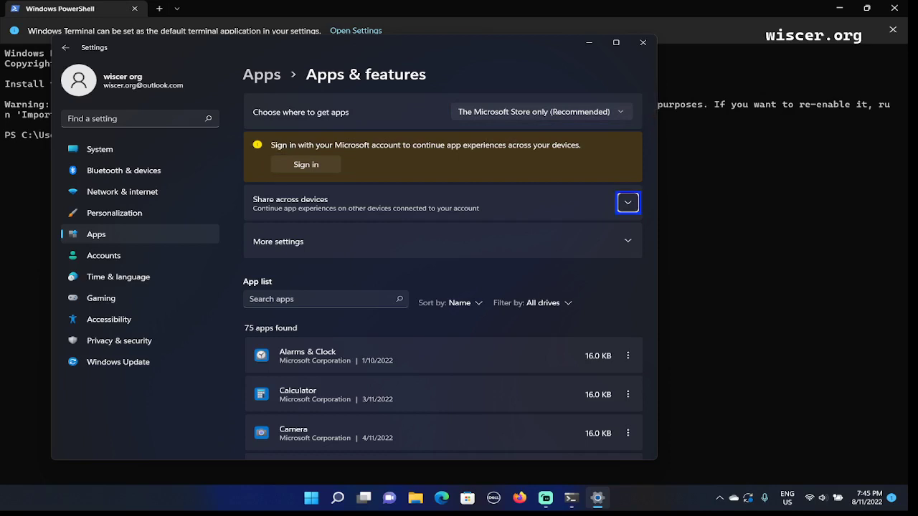
key("Tab")
key("Tab")
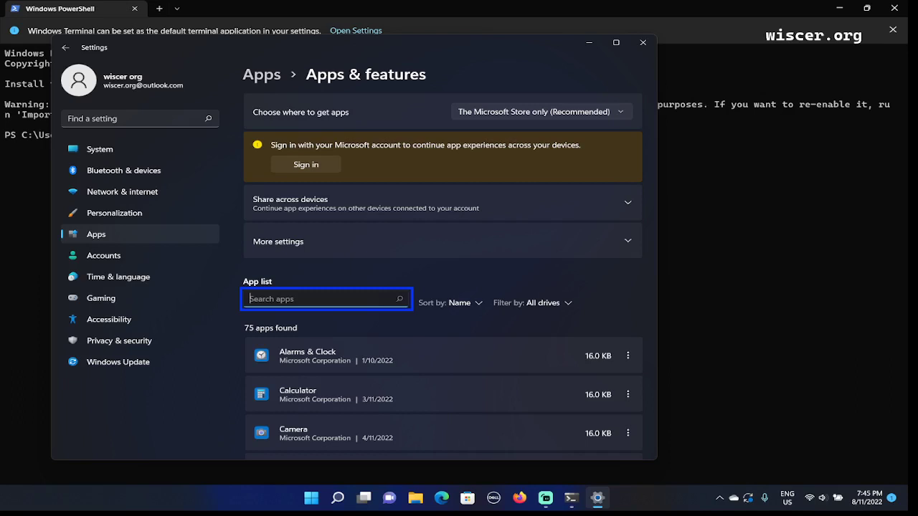
key("Tab")
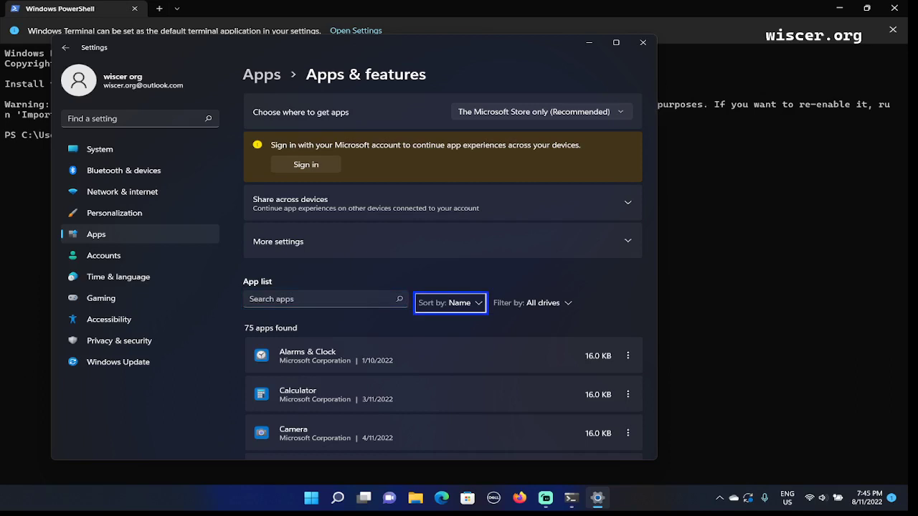
key("Tab")
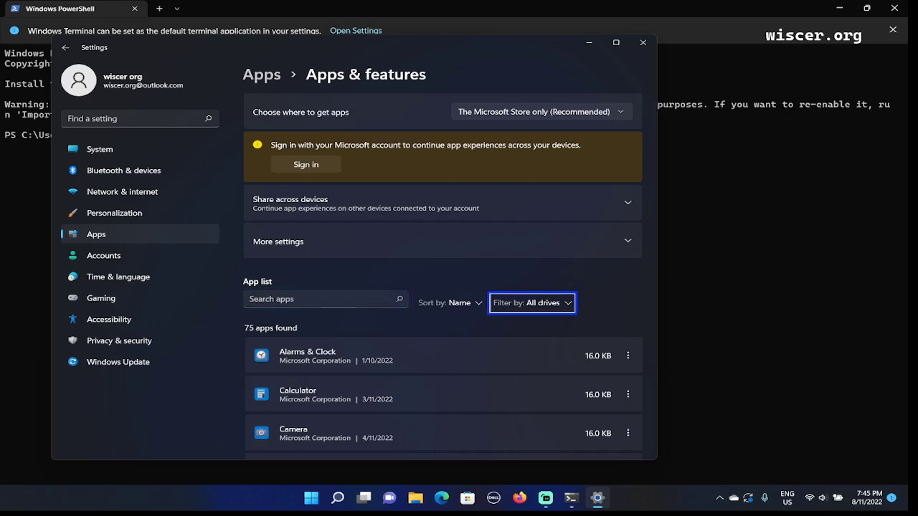
key("Tab")
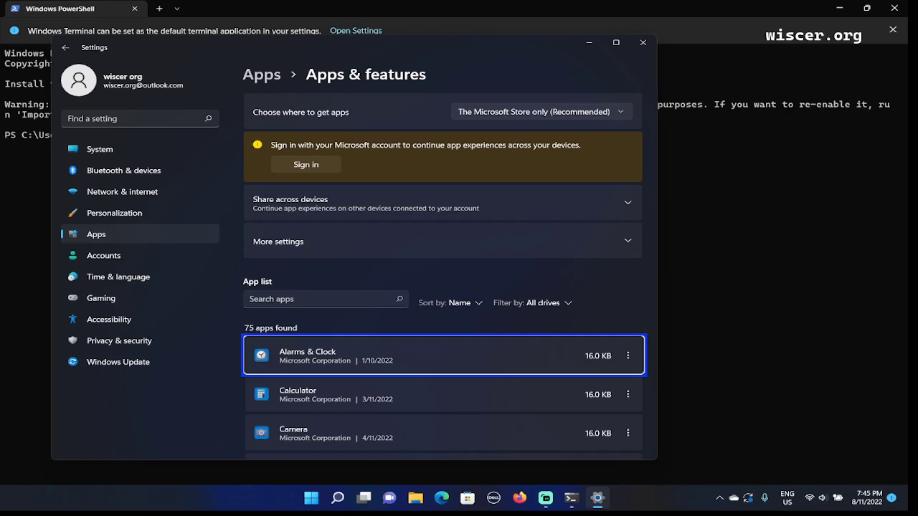
Move down the installed apps list to Ubuntu 20.04 on Windows (Canonical, 2.33 GB).
key("Down")
key("Down")
key("Down")
key("Down")
key("Down")
key("Down")
key("Down")
key("Down")
key("Down")
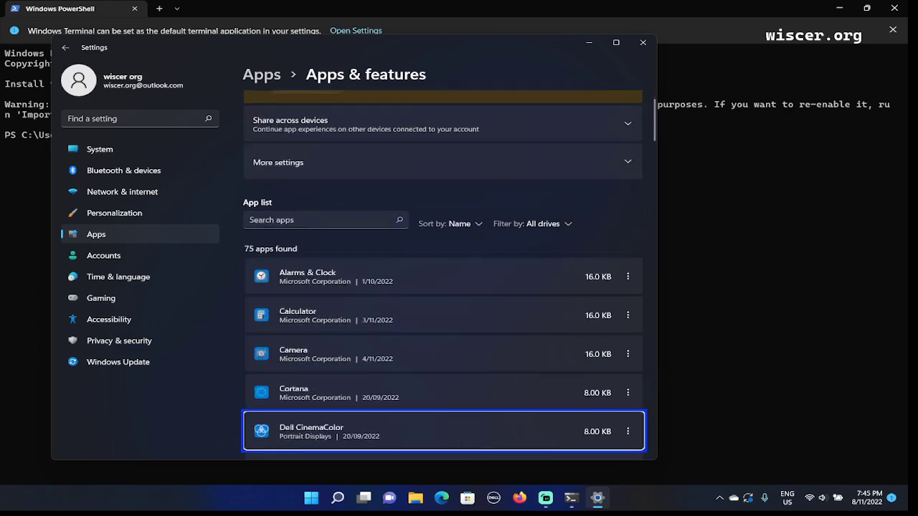
key("Down")
key("Down")
key("Down")
key("Down")
key("Down")
key("Down")
key("Down")
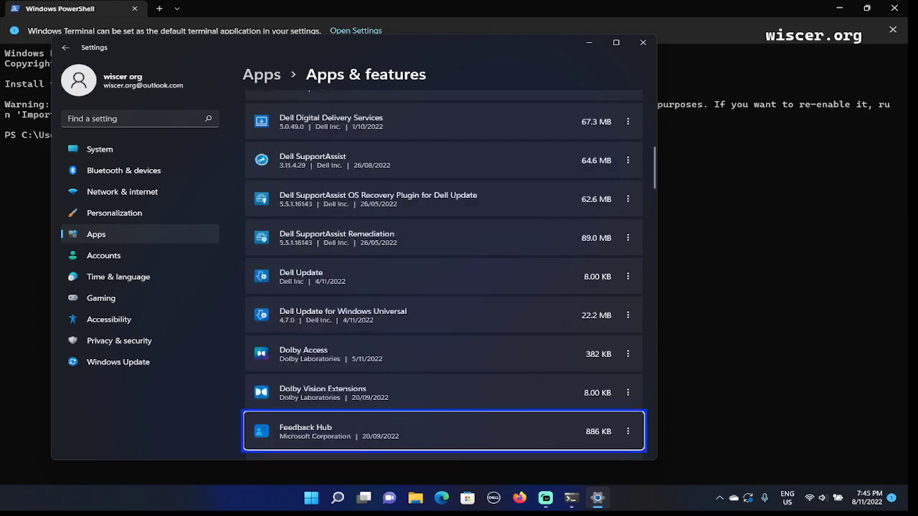
key("Down")
key("Down")
key("Down")
key("Down")
key("Down")
key("Down")
key("Down")
key("Down")
key("Down")
key("Down")
key("Down")
key("Down")
key("Down")
key("Down")
key("Down")
key("Down")
key("Down")
key("Down")
key("Down")
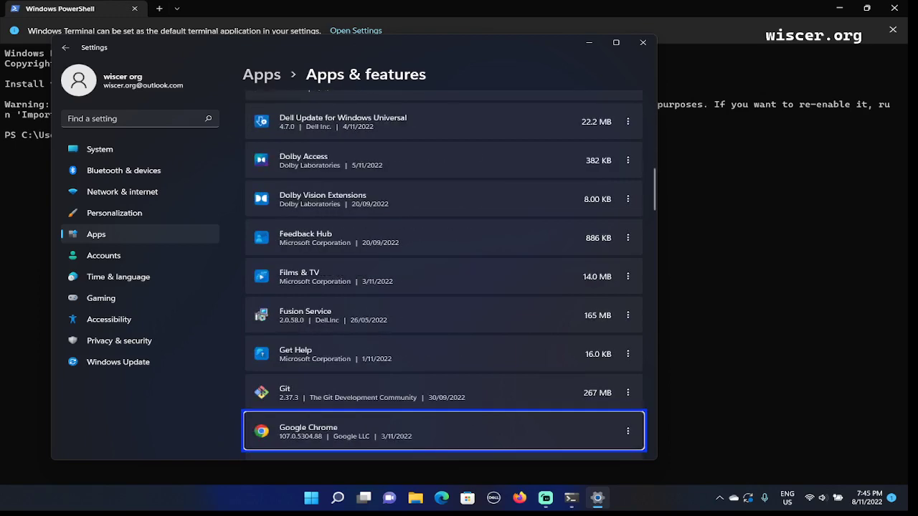
key("Down")
key("Down")
key("Down")
key("Down")
key("Down")
key("Down")
key("Down")
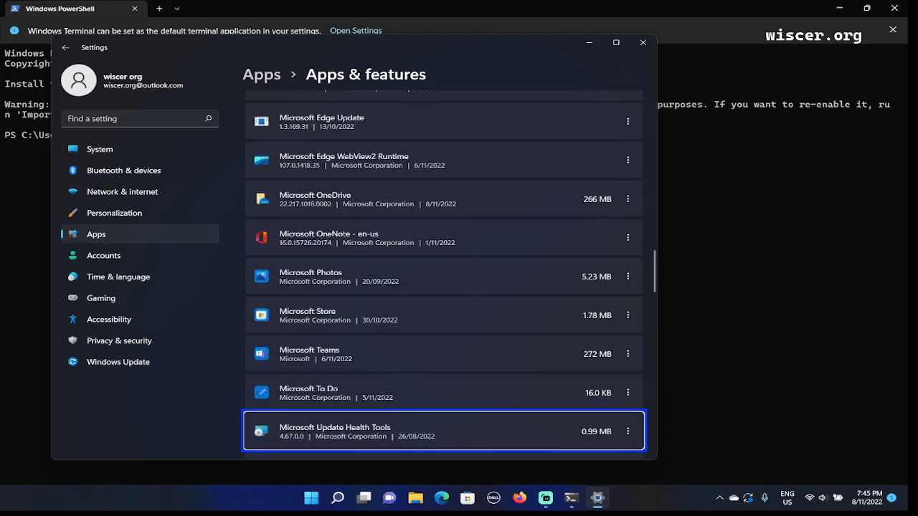
key("Down")
key("Down")
key("Down")
key("Down")
key("Down")
key("Down")
key("Down")
key("Down")
key("Down")
key("Down")
key("Down")
key("Down")
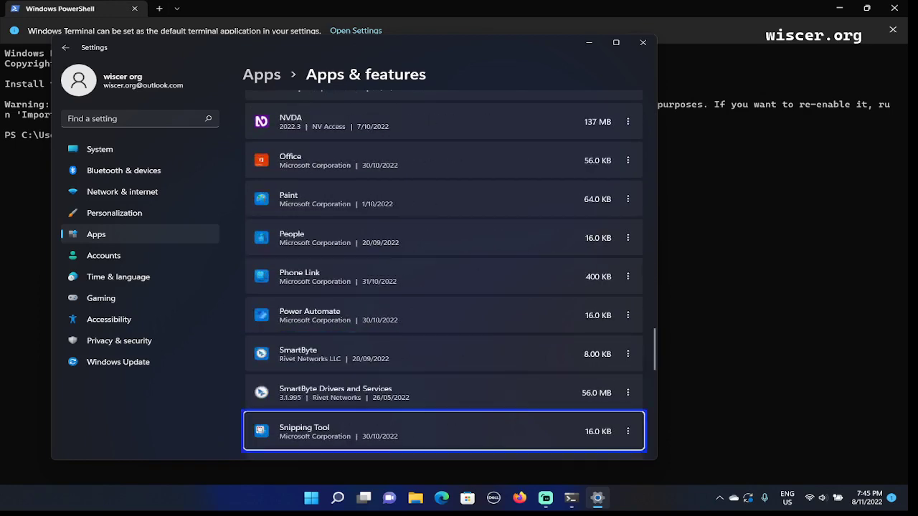
key("Down")
key("Down")
key("Down")
key("Down")
key("Down")
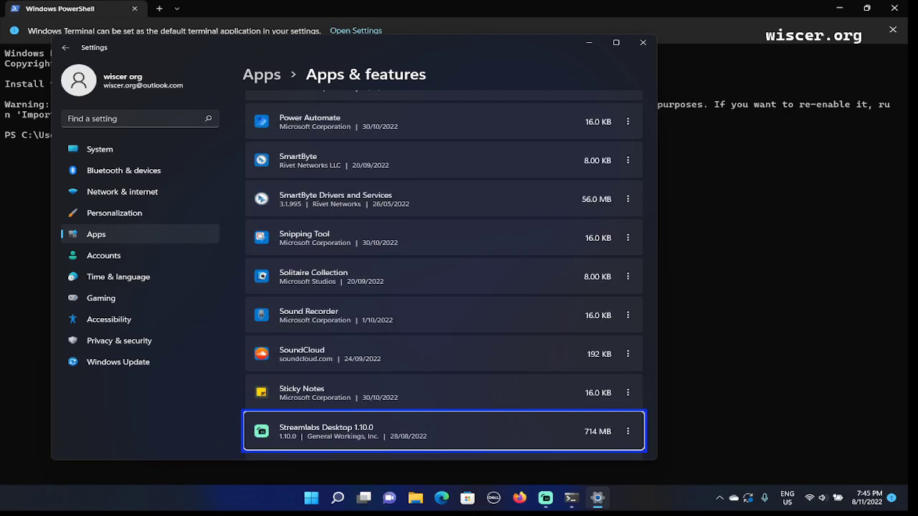
key("Down")
key("Down")
key("Down")
key("Down")
key("Down")
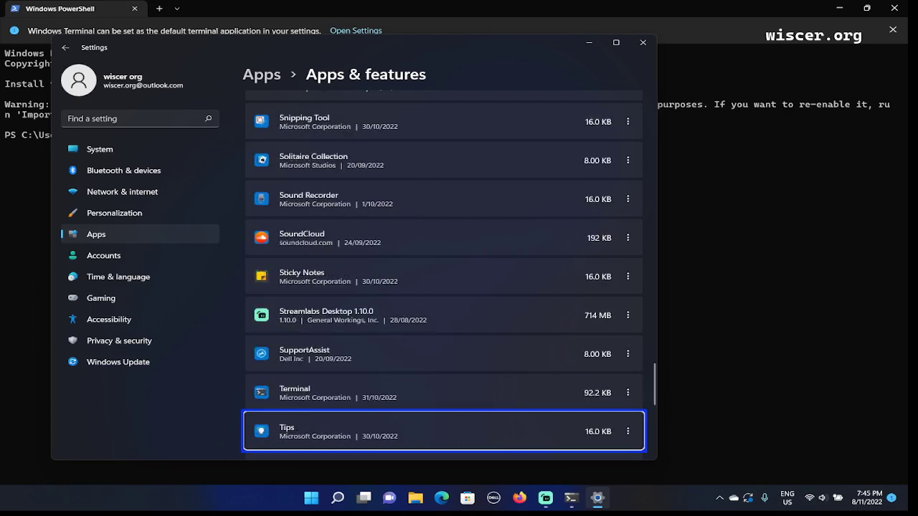
key("Up")
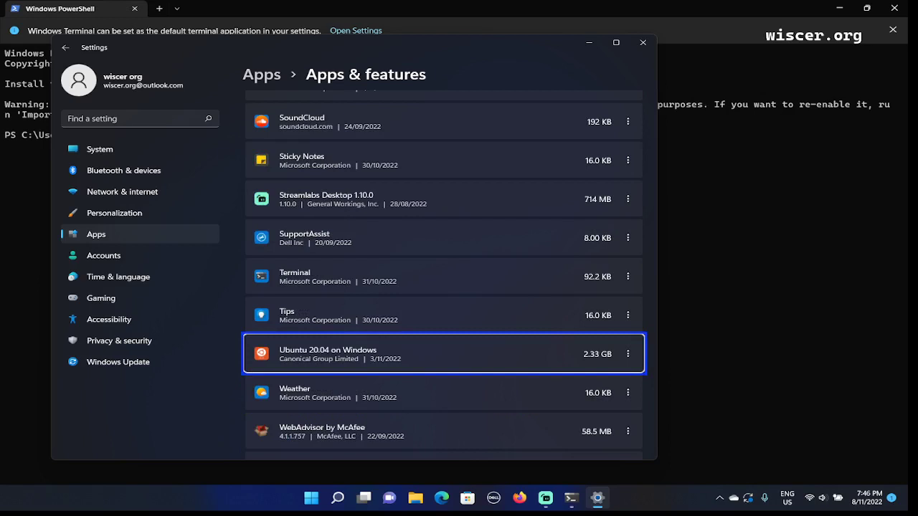
Open the ⋮ menu for Ubuntu 20.04 on Windows, listing advanced options, move and uninstall.
key("Tab")
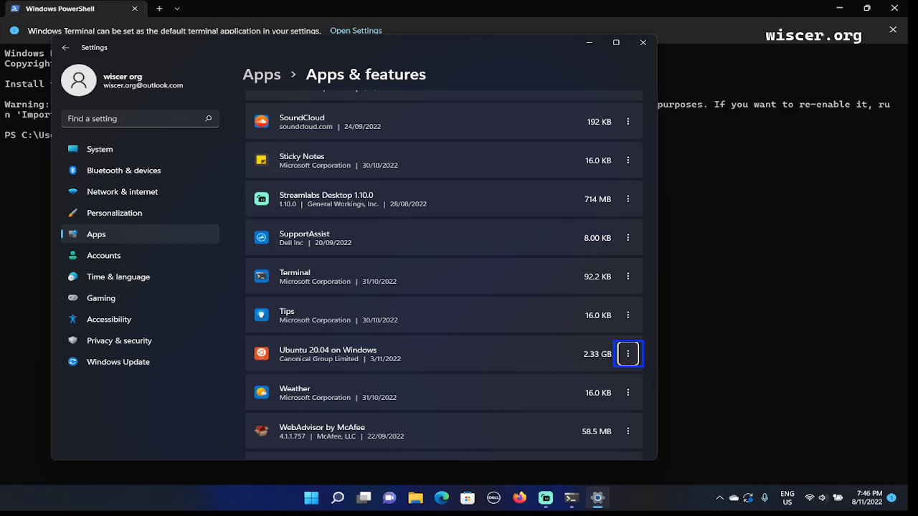
key("Return")
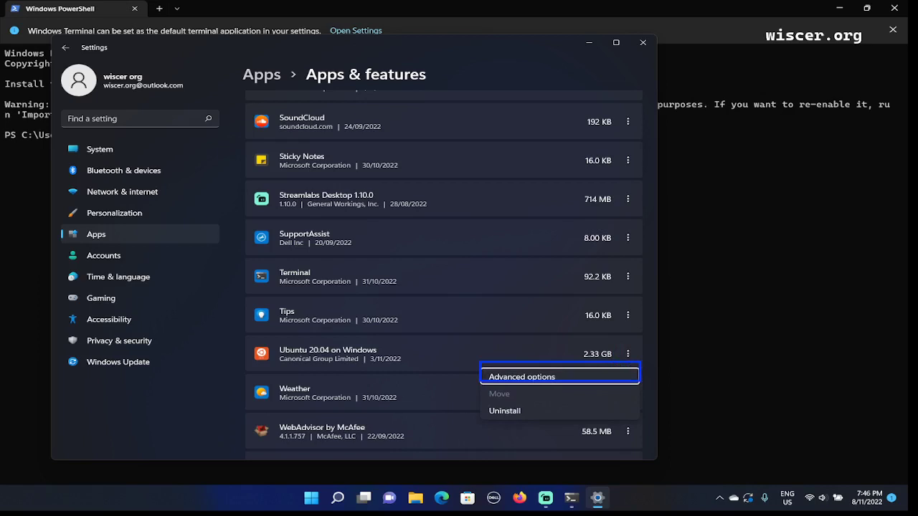
Open Ubuntu 20.04 on Windows' Advanced options page and move focus down to Repair.
key("Return")
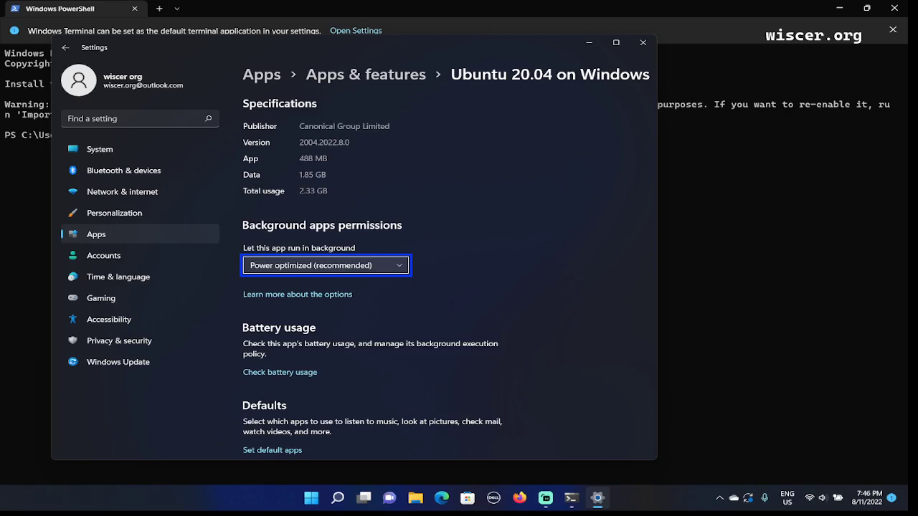
key("Tab")
key("Tab")
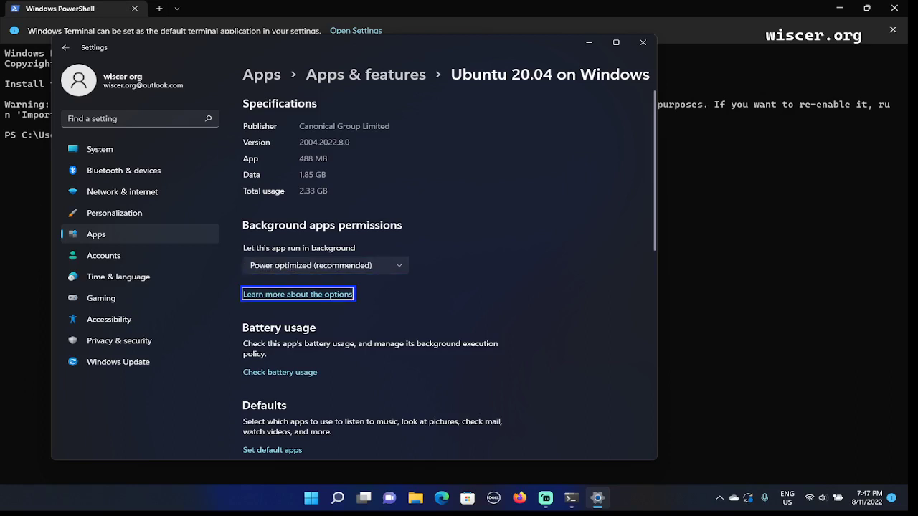
key("Tab")
key("Tab")
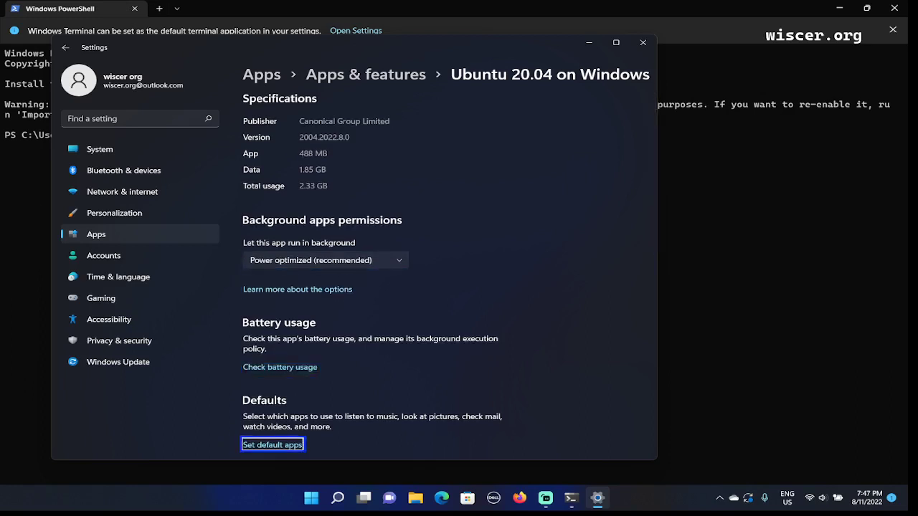
key("Tab")
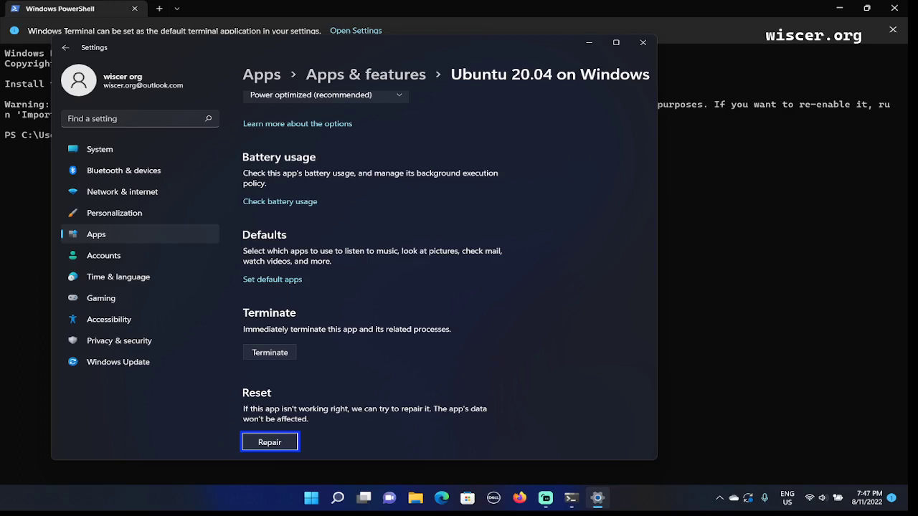
key("Tab")
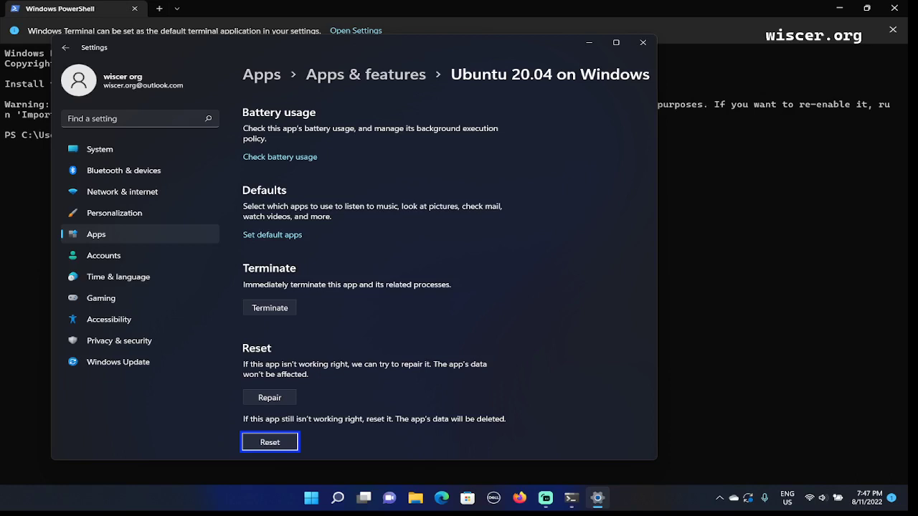
key("shift+Tab")
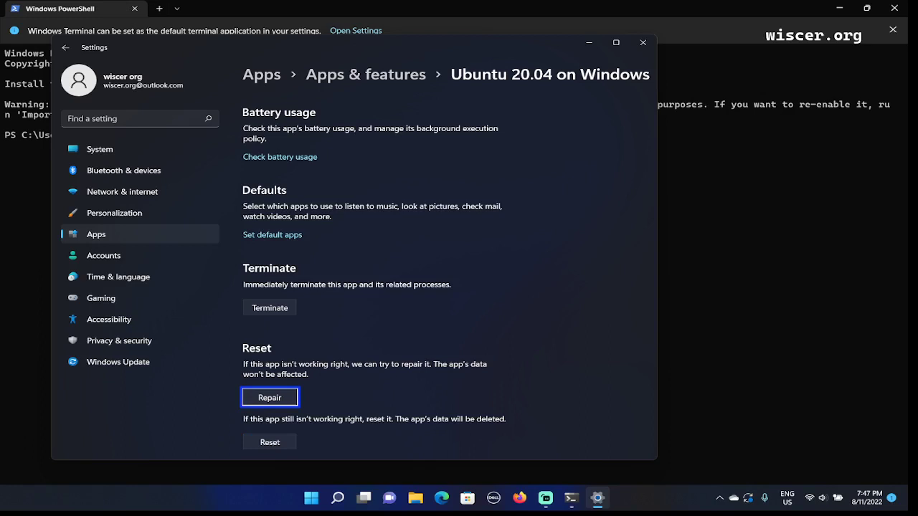
Trigger the Reset button, raising the warning that the app's data will be permanently deleted.
key("Tab")
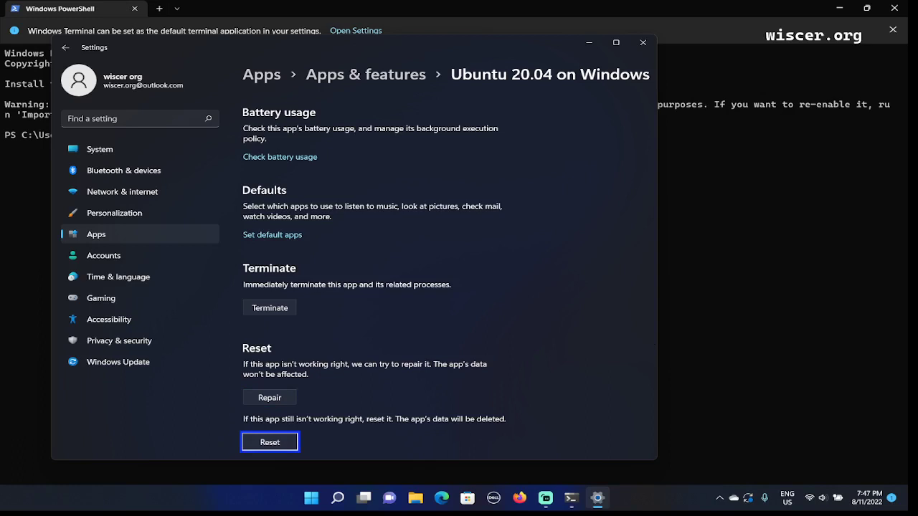
key("Return")
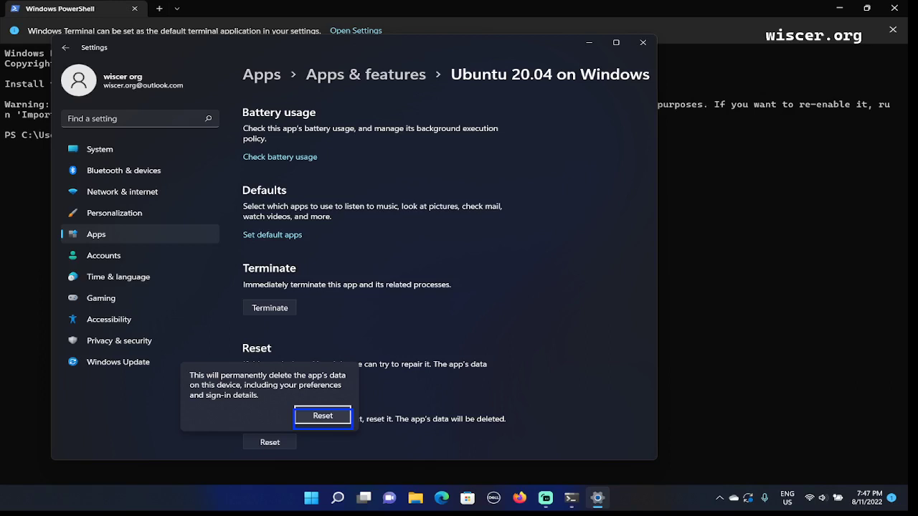
Confirm the reset of Ubuntu 20.04 on Windows, then minimise all windows to show the desktop.
key("Return")
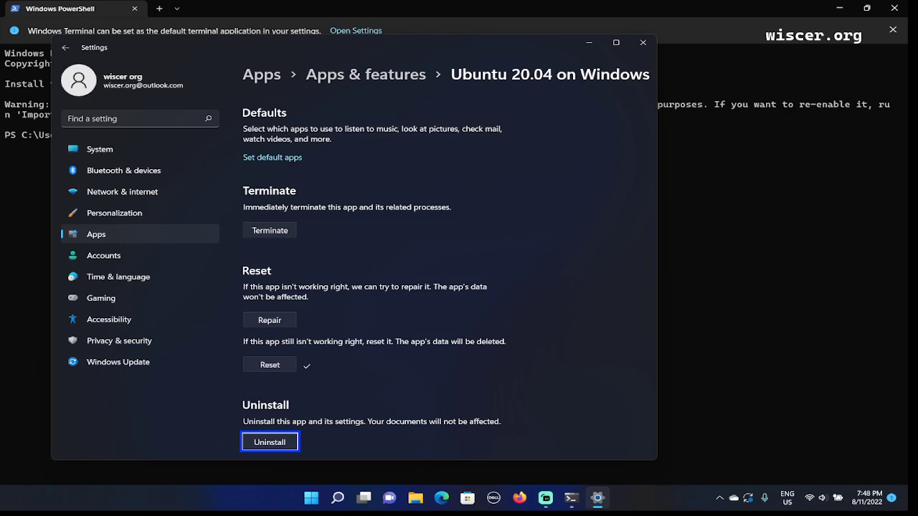
key("shift+Tab")
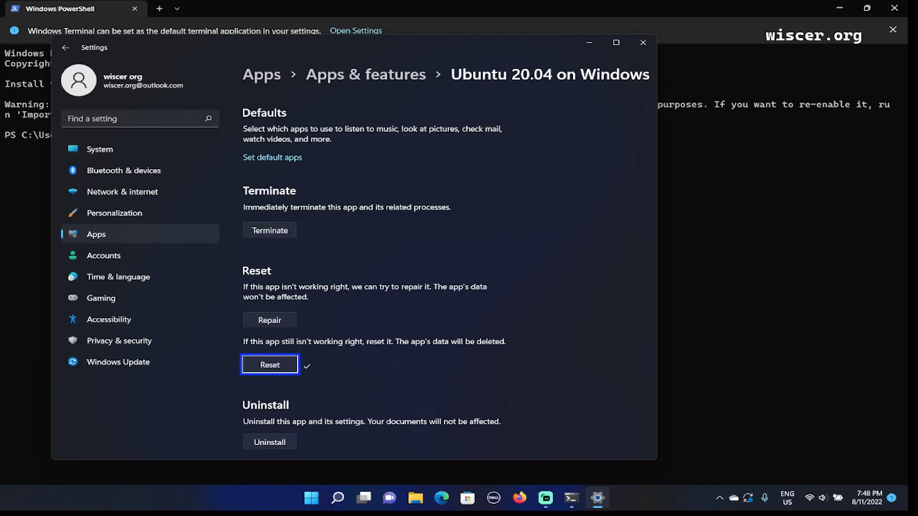
key("super")
key("super")
key("super+d")
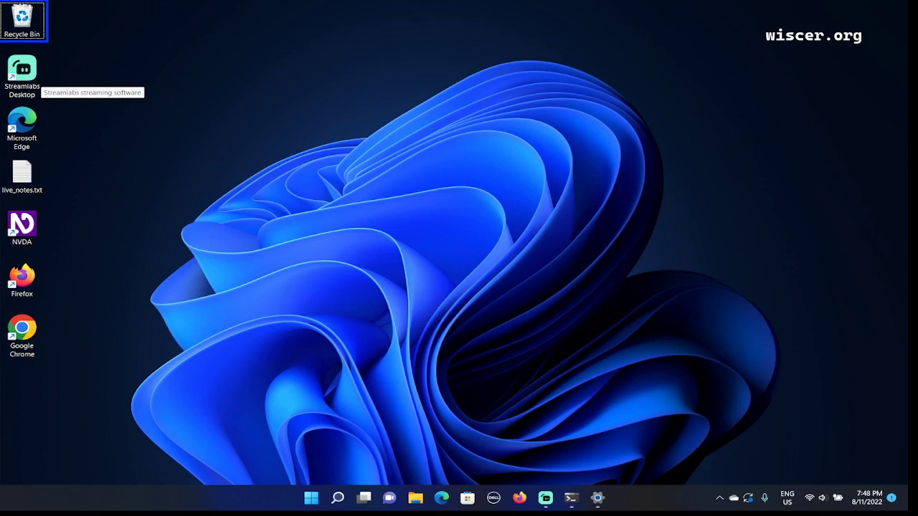
Switch back to the Windows PowerShell terminal window with Alt+Tab.
key("Tab")
key("alt+Tab")
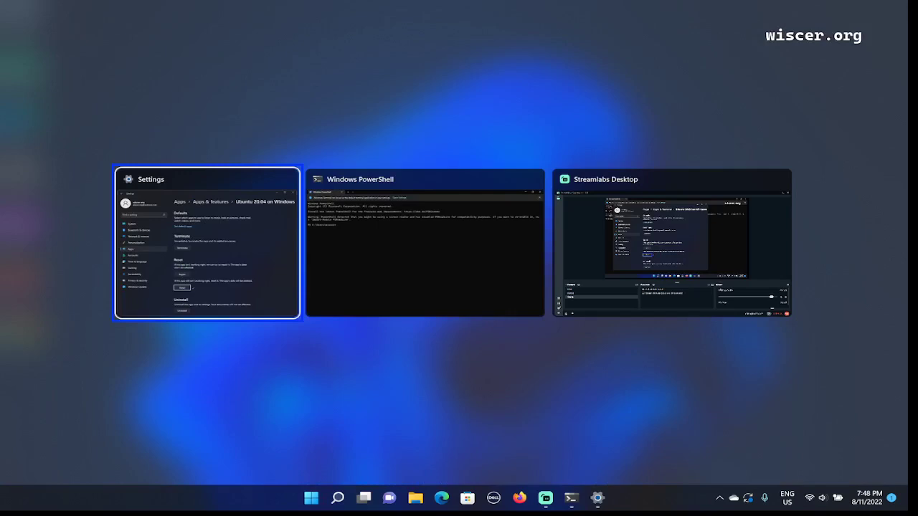
key("alt+Tab")
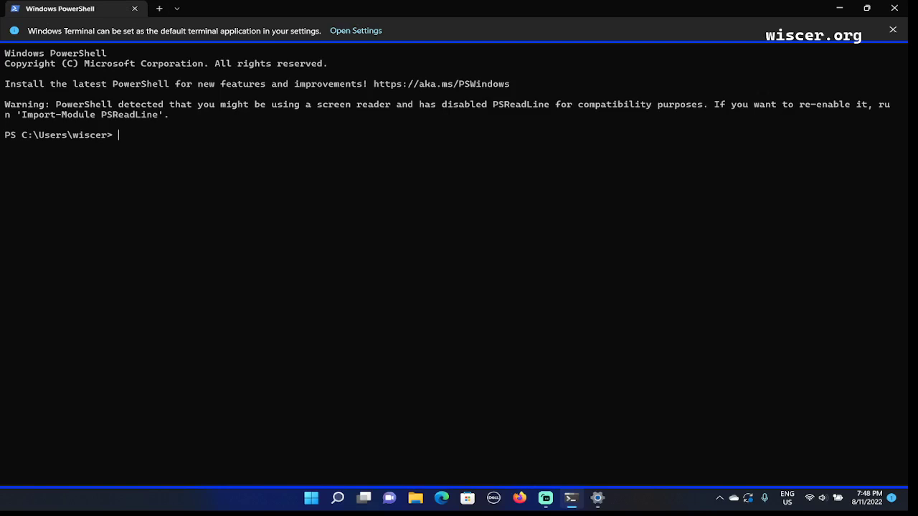
key("ctrl+shift+space")
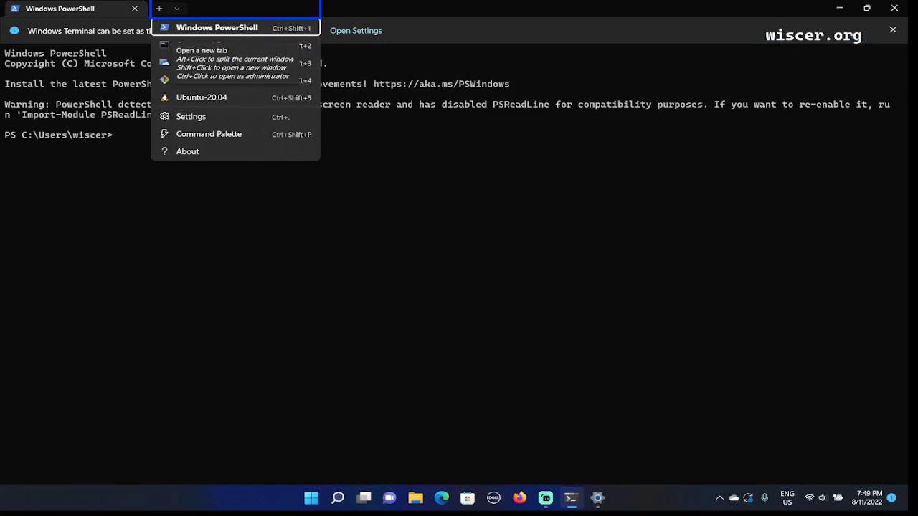
key("Down")
key("Down")
key("Down")
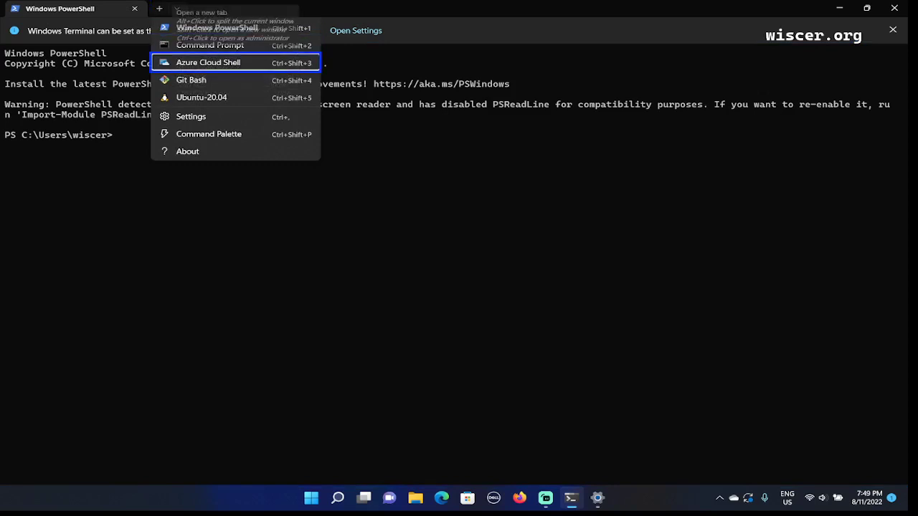
key("Down")
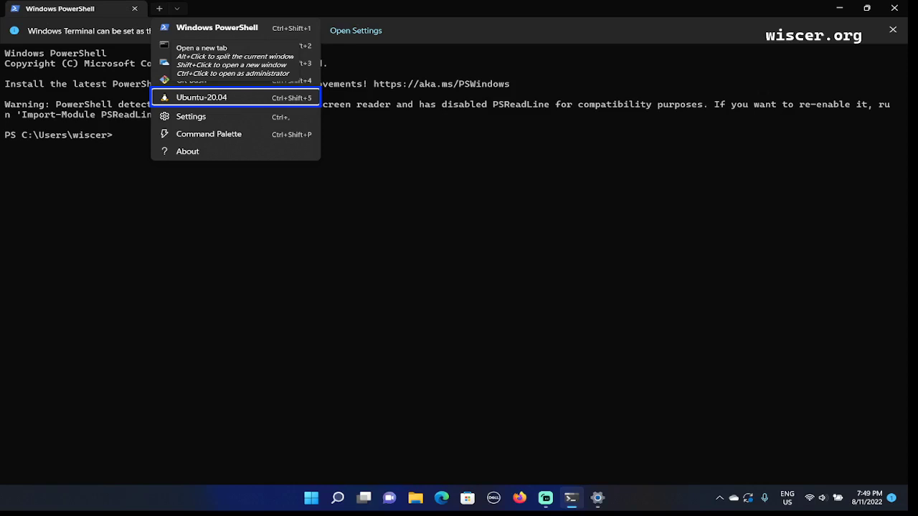
key("Return")
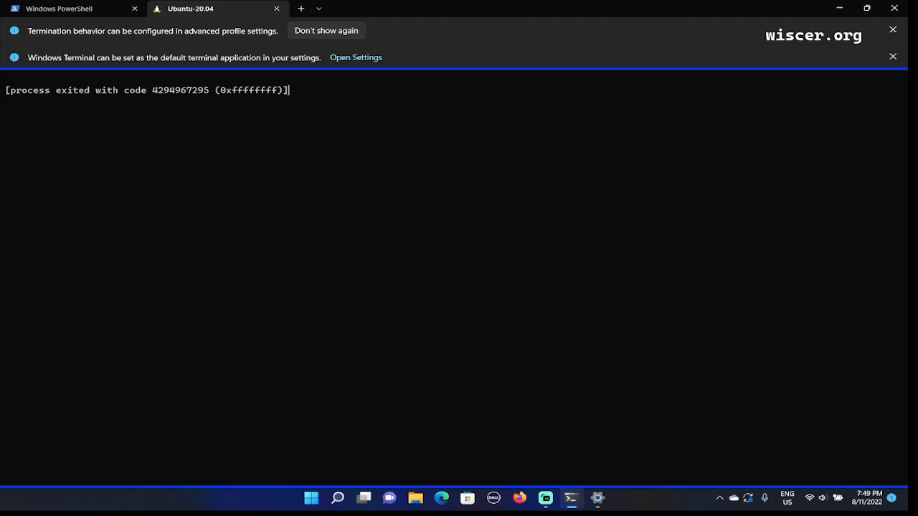
Close Windows Terminal and confirm closing all its tabs.
key("alt+F4")
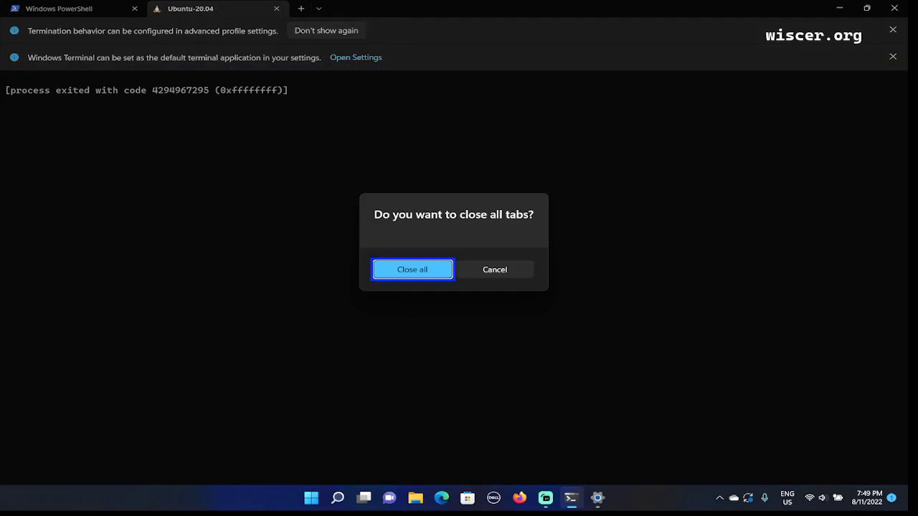
key("Return")
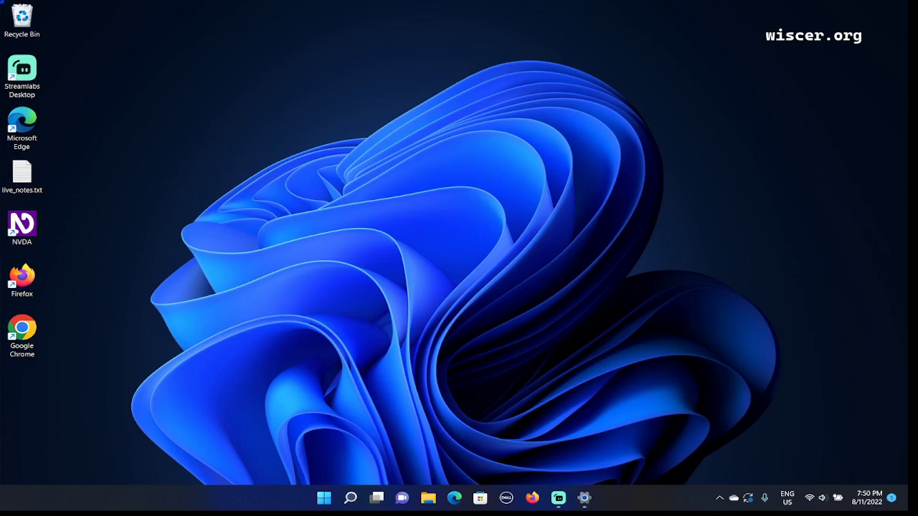
Launch Ubuntu 20.04 on Windows by searching 'ubuntu' in the Start menu.
key("super")
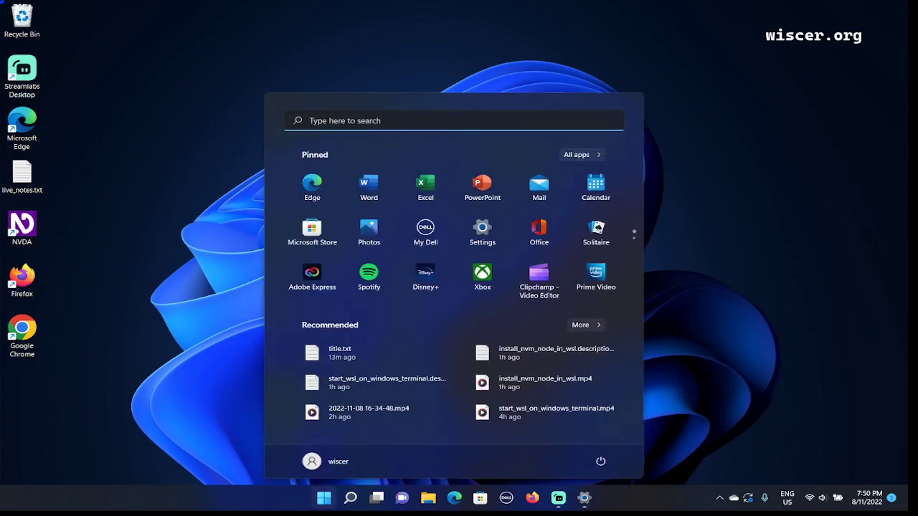
type("ubuntu")
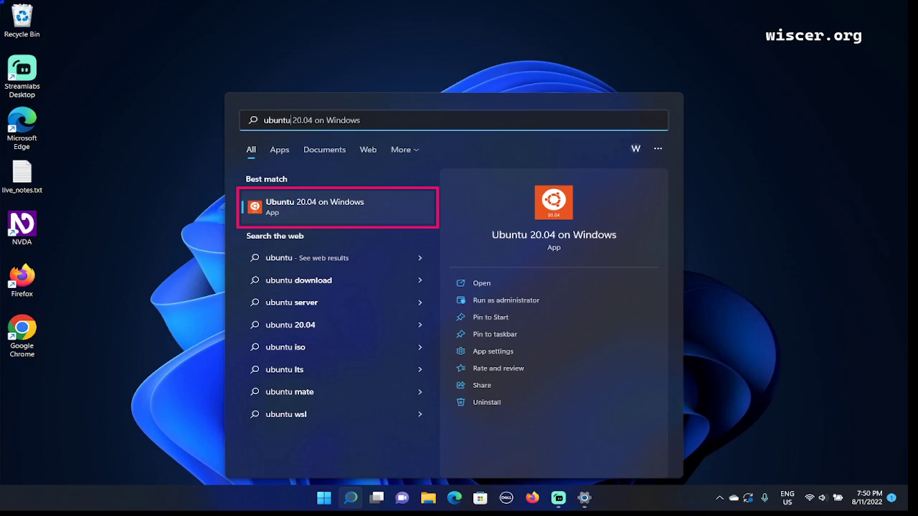
key("Return")
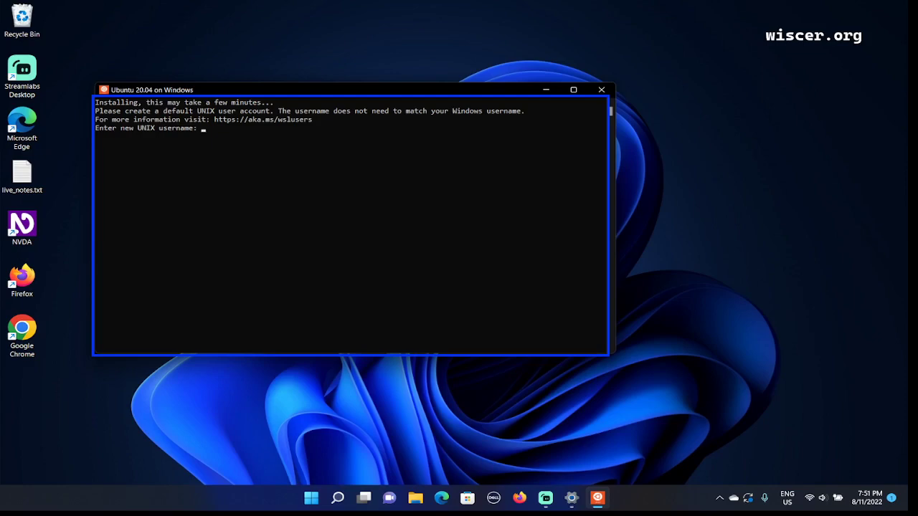
Enter the new UNIX username at the first-time setup prompt.
type("wiscer")
key("Return")
key("Return")
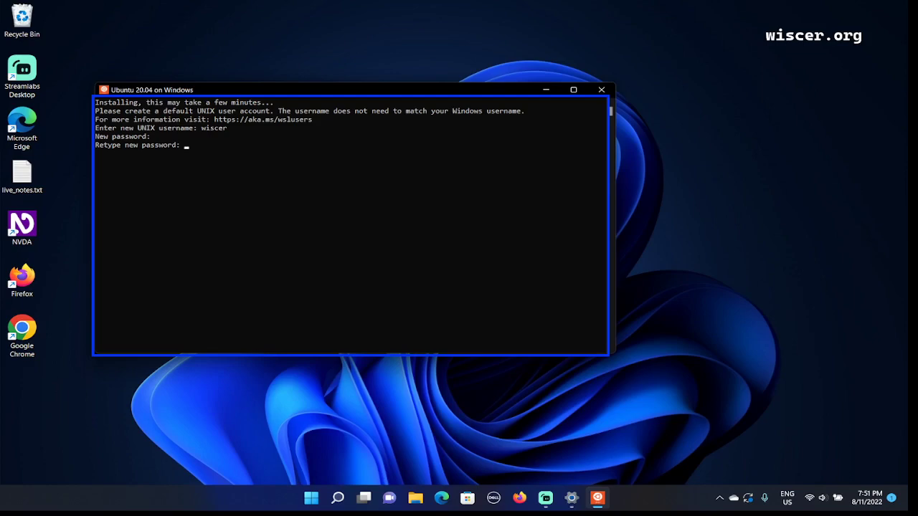
Confirm the retyped password so installation completes and the shell prompt appears.
key("Return")
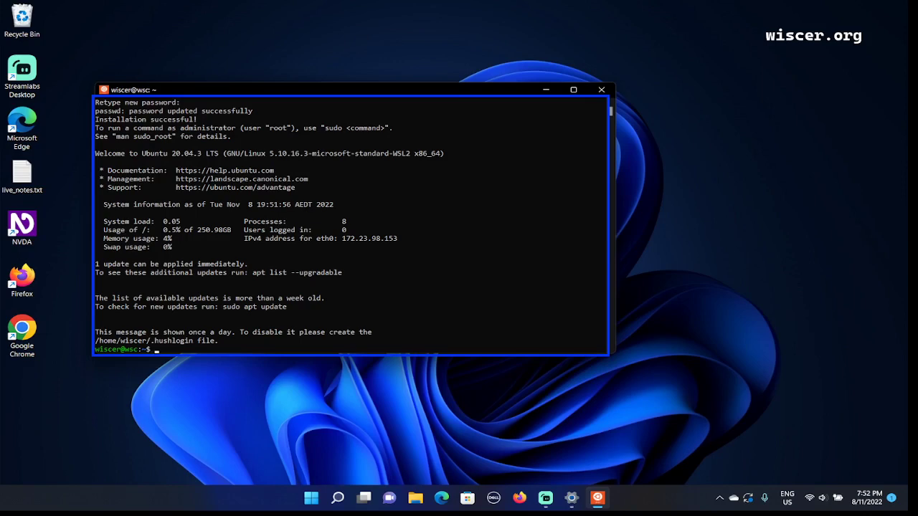
Run lsb_release -a to confirm Ubuntu 20.04.3 LTS (focal), then start a mistyped nvm check.
type("lsb_release -a")
key("Return")
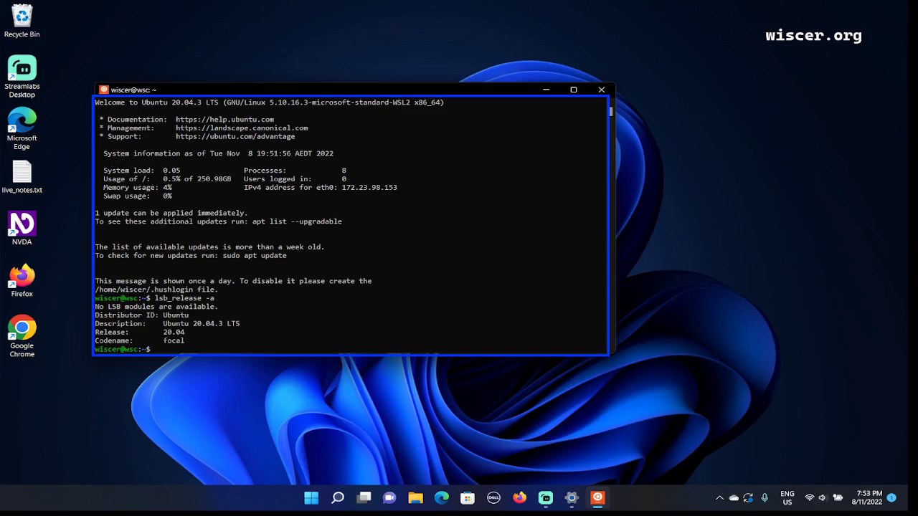
type(":vm -v")
Erase the mistyped command and attempt the PS1="UBUNTU " prompt assignment.
key("BackSpace")
key("BackSpace")
key("BackSpace")
key("BackSpace")
key("BackSpace")
key("BackSpace")
type("PS1=")
key("BackSpace")
type("'")
type("=\"UBUN")
type("TU \"")
key("Return")
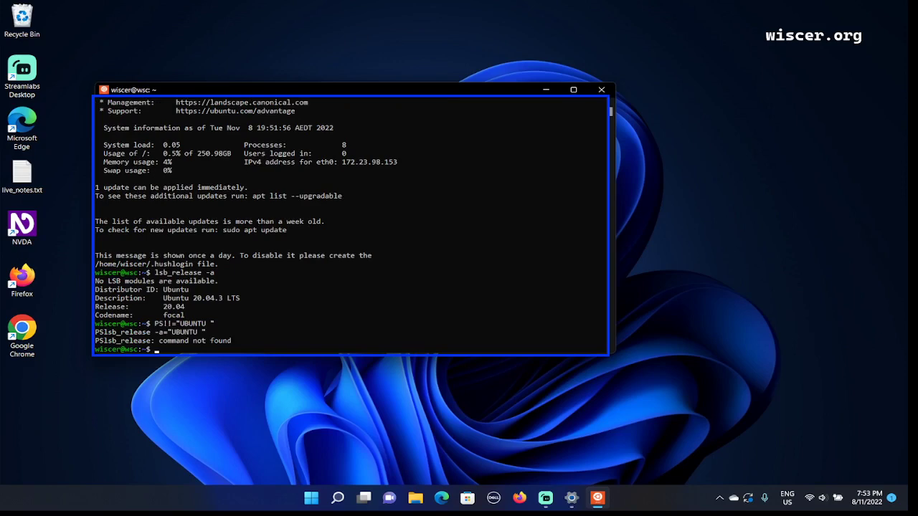
key("Return")
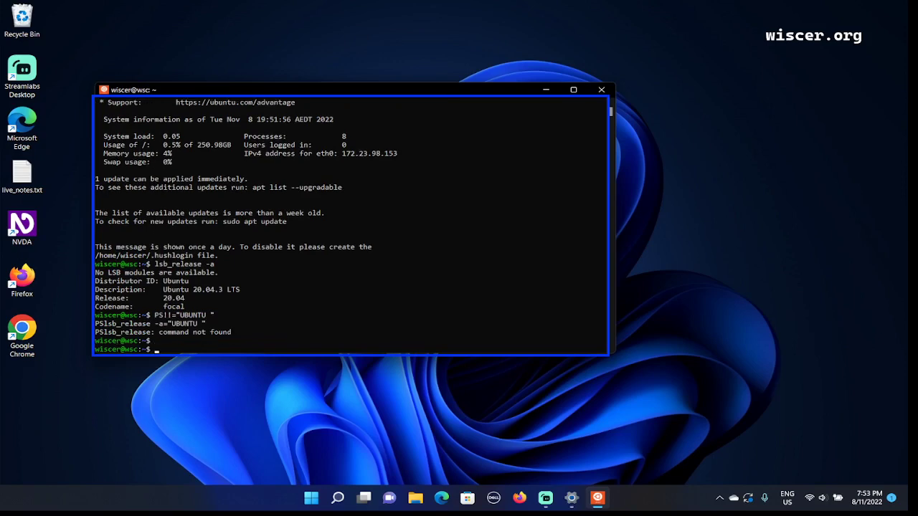
key("Return")
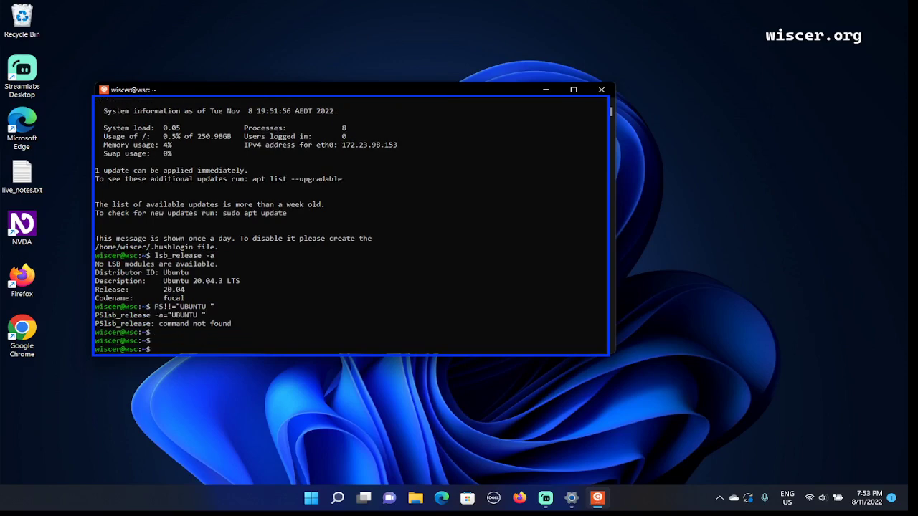
Reapply the "UBUNTU " prompt so it reads UBUNTU, then clear a garbled nvm command.
type("PS!")
type("=\"UBUNTU")
type(" \"")
key("Return")
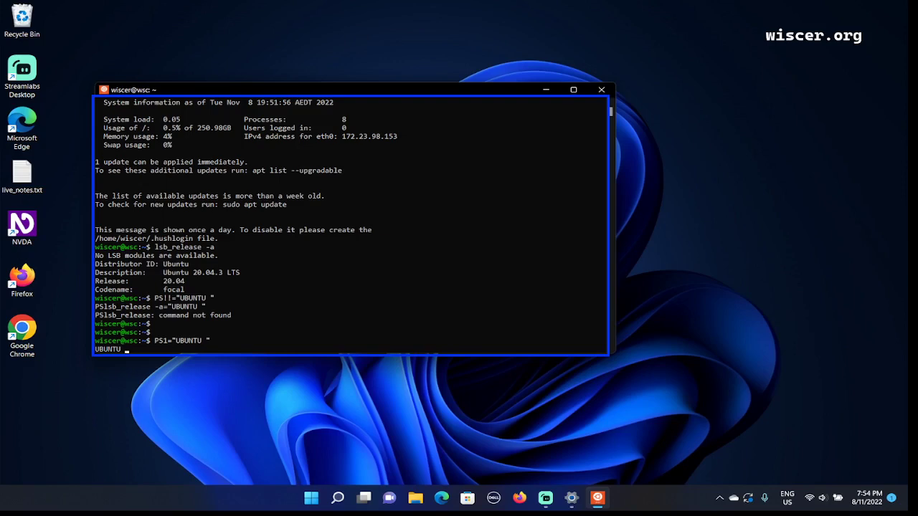
type(":vm")
type(" -v")
key("Left")
key("Left")
key("Left")
key("Left")
key("Left")
key("Left")
key("Left")
key("Left")
key("Left")
key("Left")
key("Left")
key("BackSpace")
key("BackSpace")
key("BackSpace")
key("BackSpace")
key("BackSpace")
key("BackSpace")
key("BackSpace")
key("BackSpace")
key("BackSpace")
key("BackSpace")
key("BackSpace")
key("BackSpace")
key("BackSpace")
key("BackSpace")
key("BackSpace")
key("BackSpace")
key("BackSpace")
key("BackSpace")
key("BackSpace")
key("BackSpace")
Run nvm -v at the UBUNTU prompt, confirming 'nvm' is not found.
type("nvm -v")
key("Return")
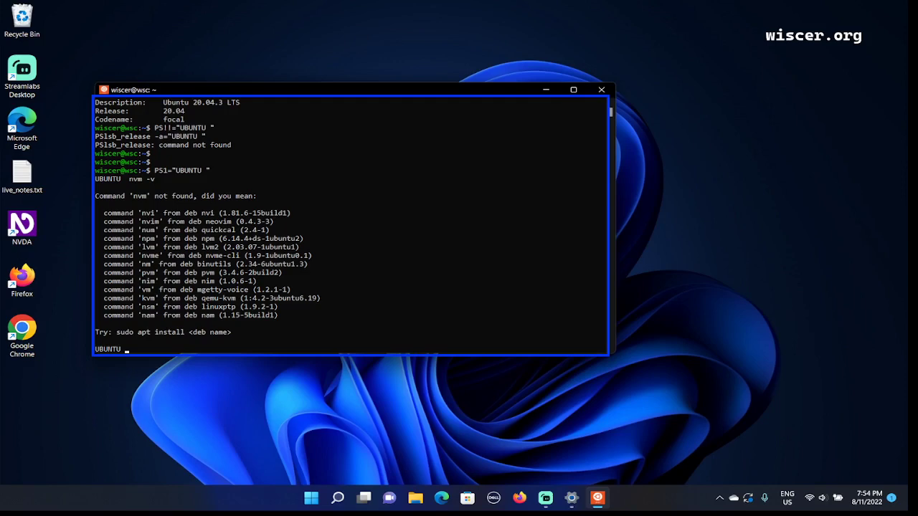
Run node -v, which reports 'node' not found and suggests installing nodejs.
type("node -v")
key("Return")
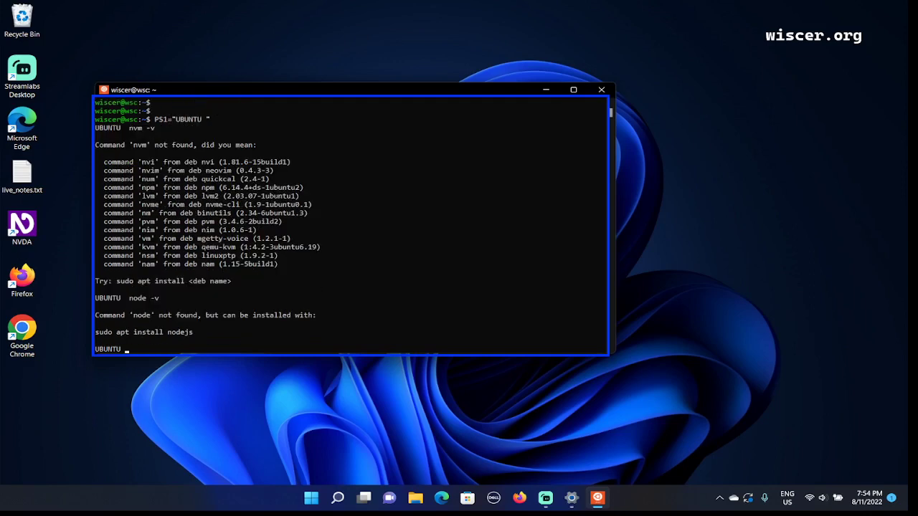